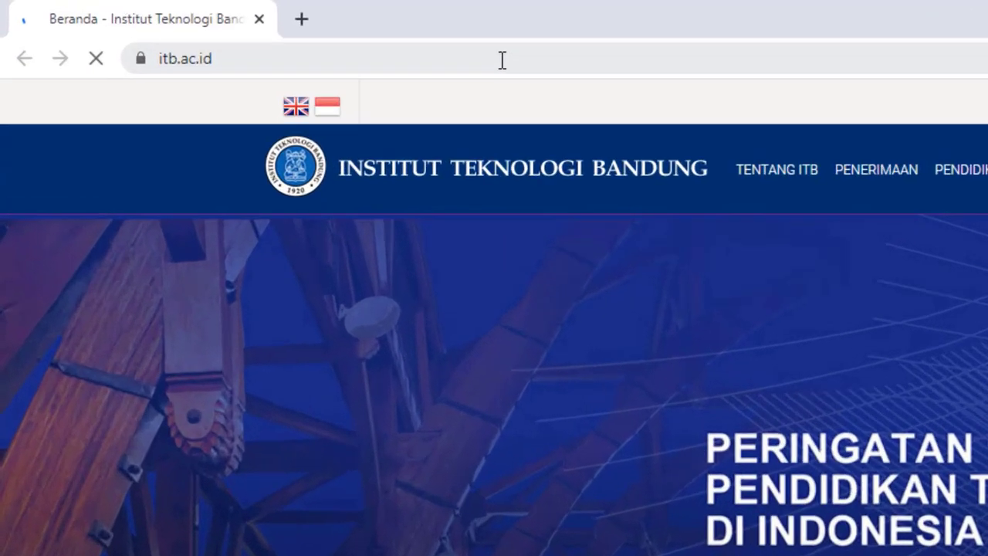
# Replace the ITB homepage address in Chrome with office.com and load it
pyautogui.click(273, 32)
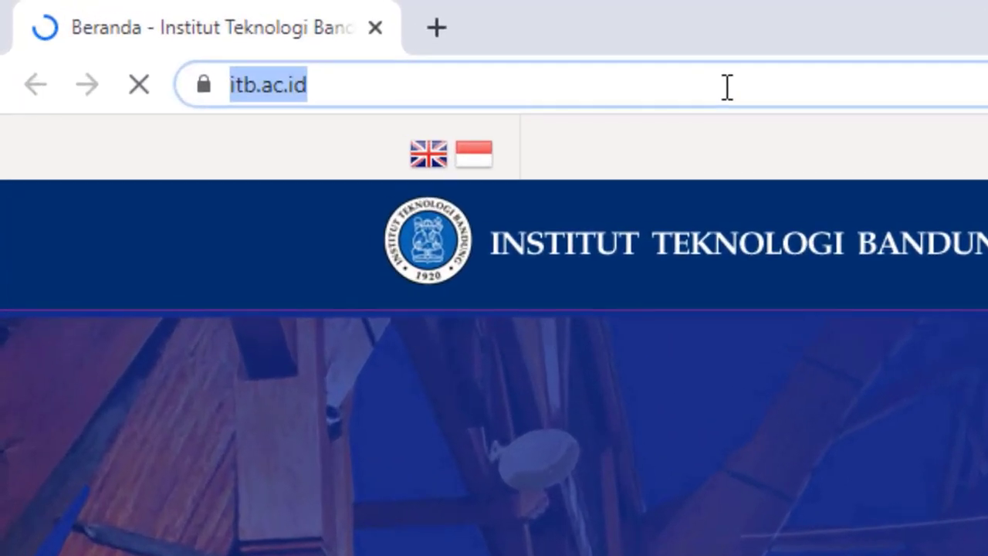
pyautogui.write('o')
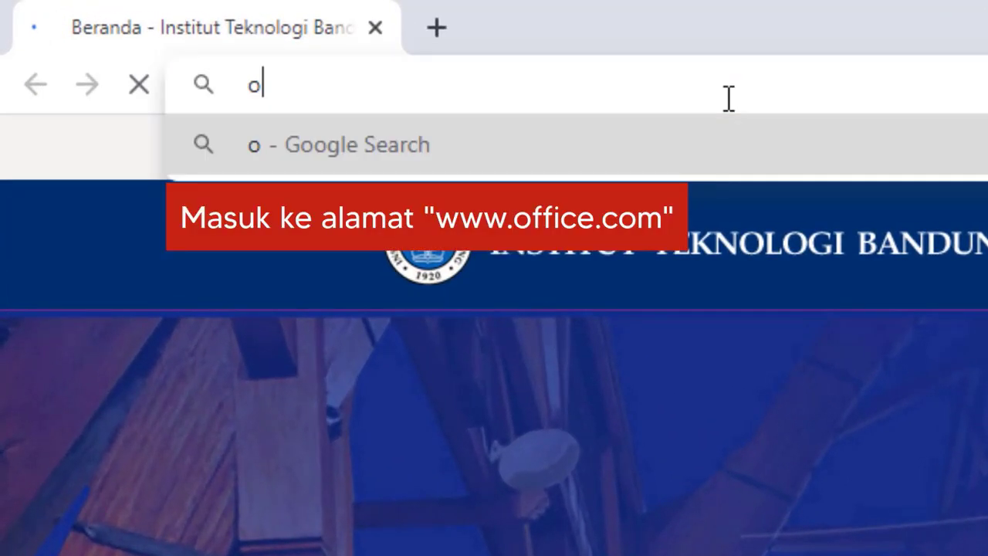
pyautogui.write('ffic')
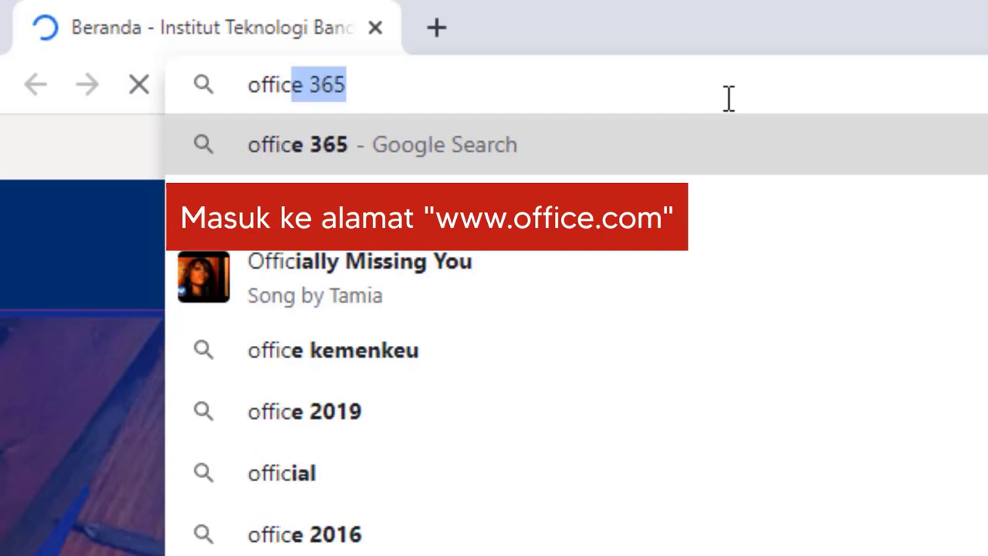
pyautogui.write('e.com')
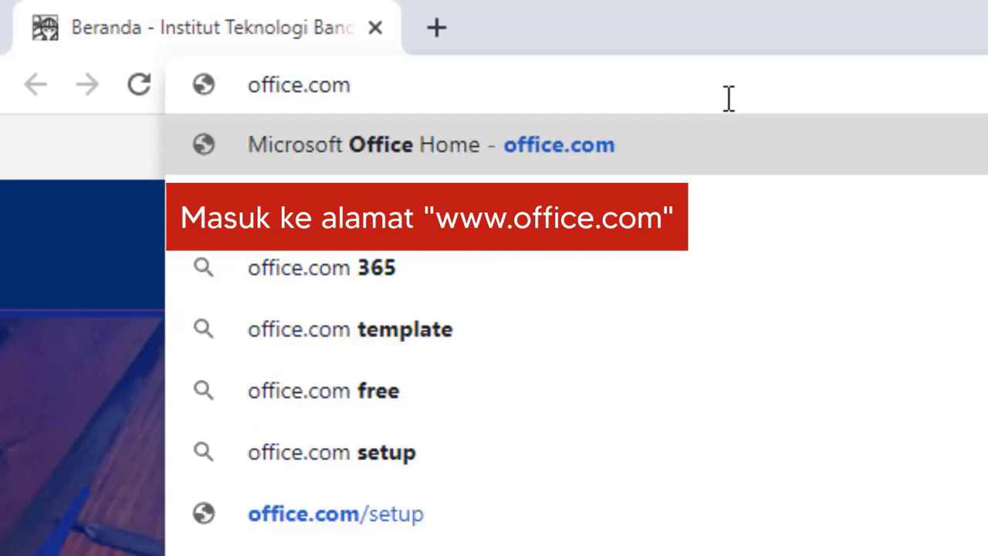
pyautogui.press('Return')
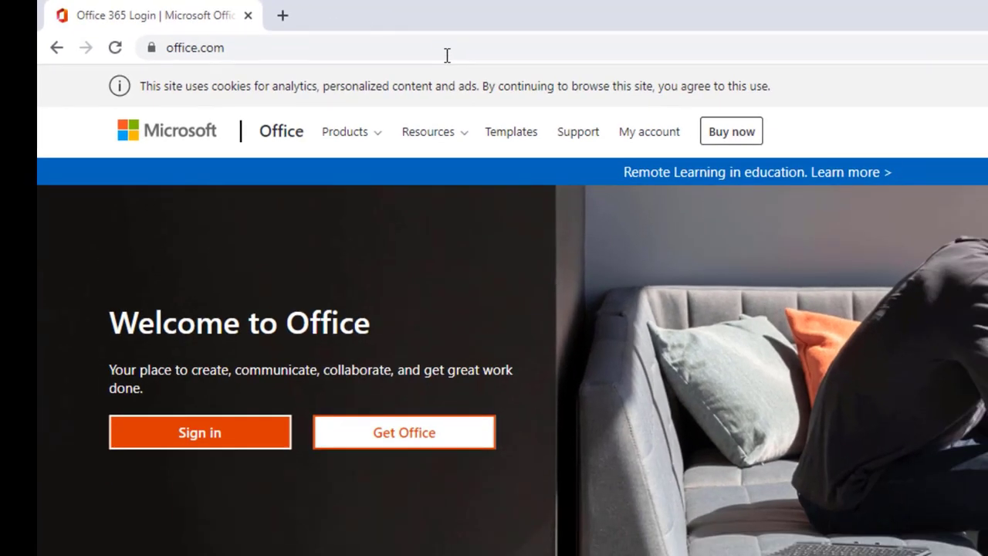
# Start signing in to Office and submit the student account e-mail address
pyautogui.click(194, 434)
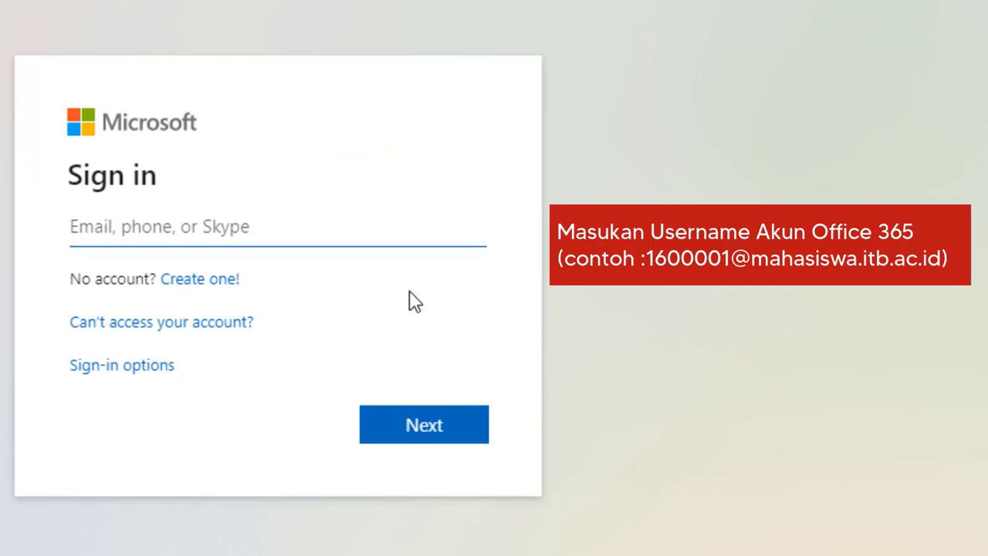
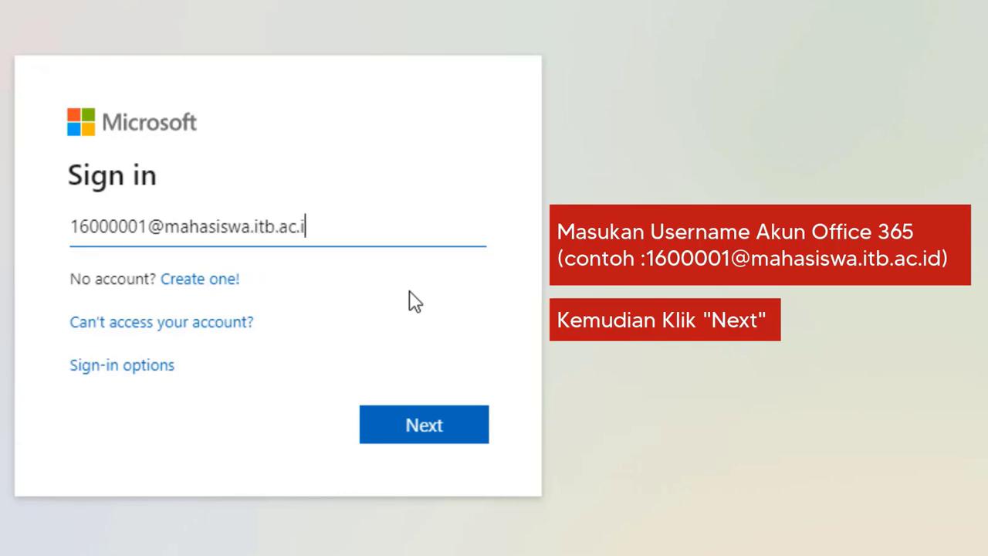
pyautogui.click(441, 430)
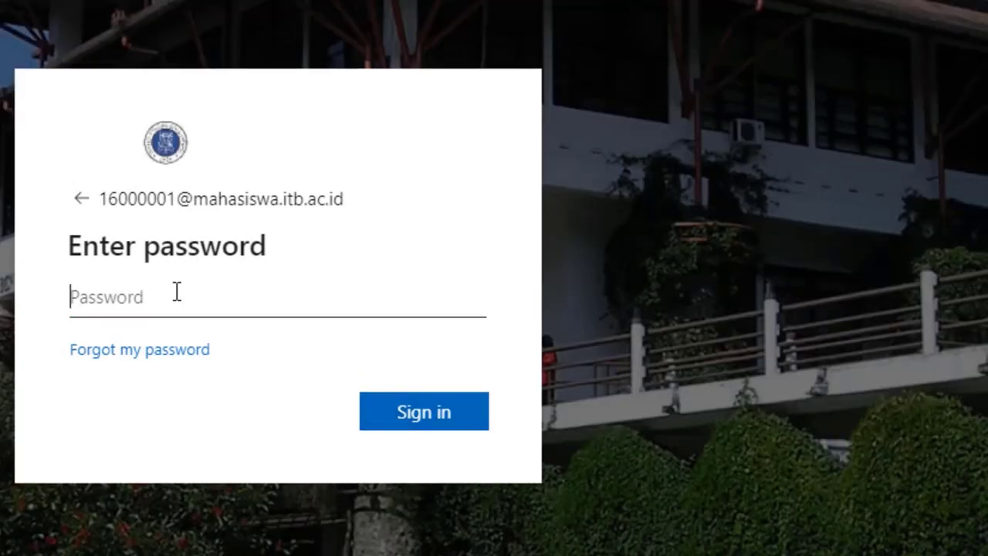
# Enter the student account password and sign in
pyautogui.click(177, 292)
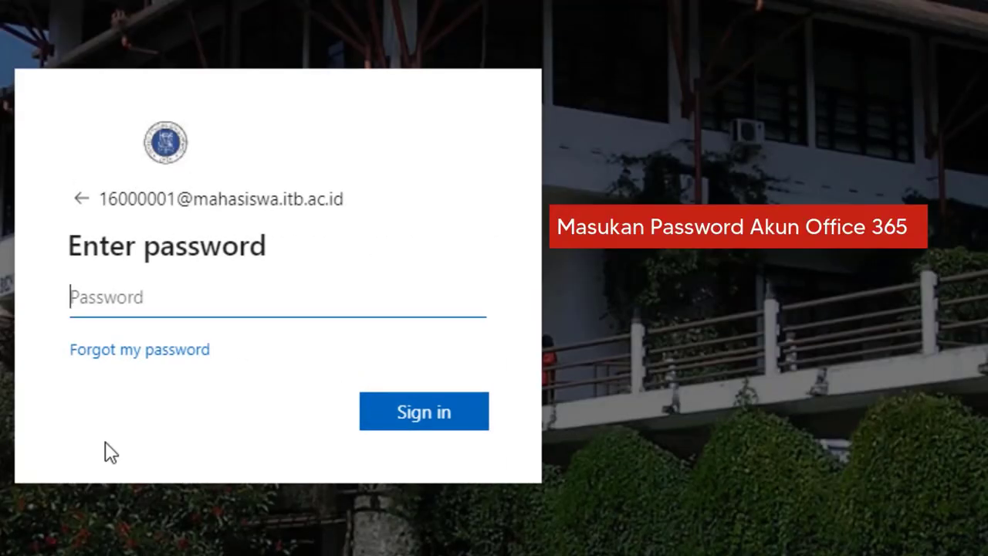
pyautogui.write('********')
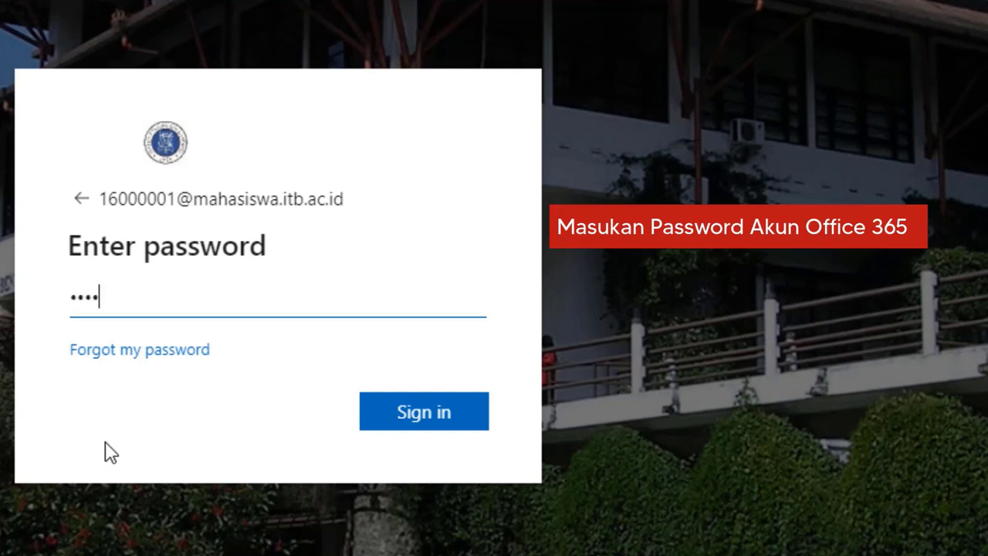
pyautogui.write('**')
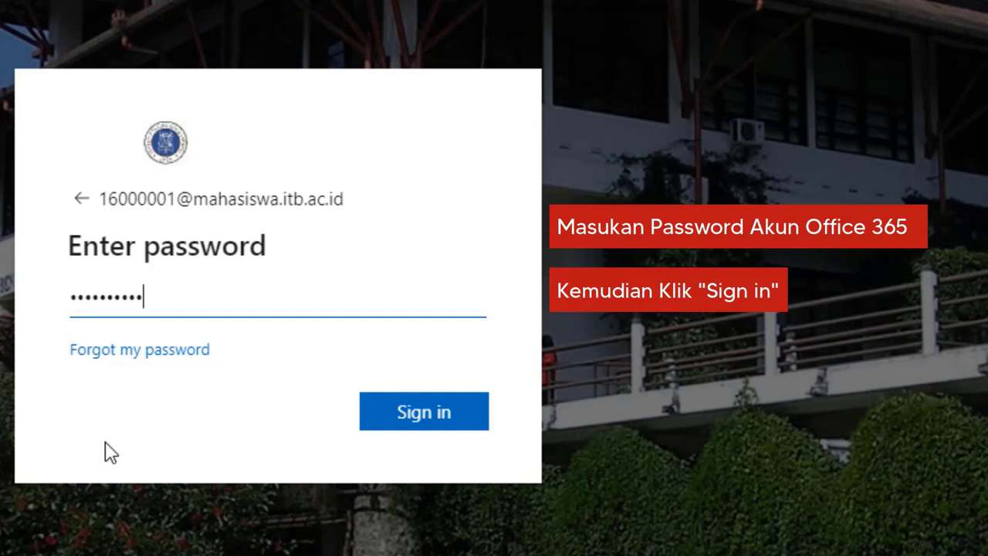
pyautogui.click(423, 431)
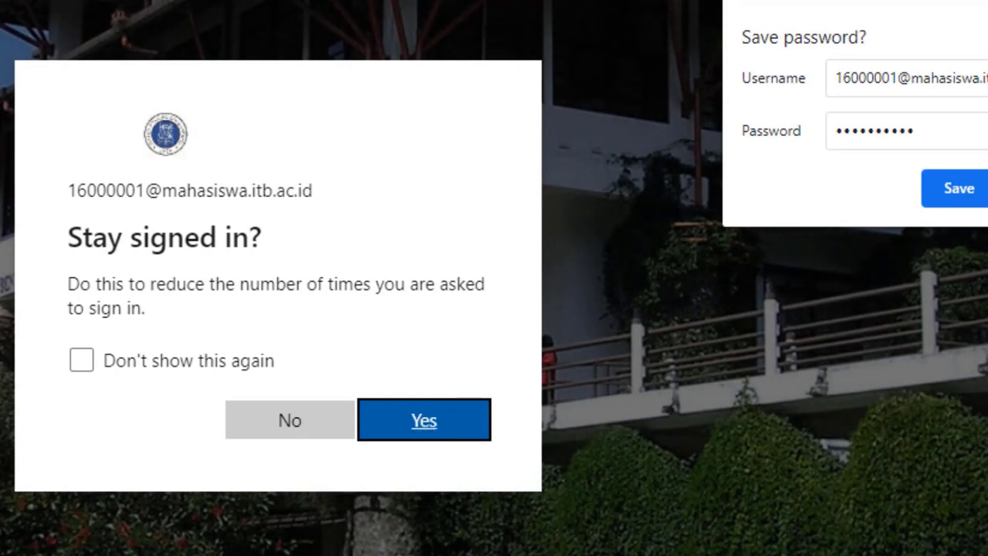
# Stay signed in, dismiss the welcome dialog, and choose Other install options under Install Office
pyautogui.click(432, 426)
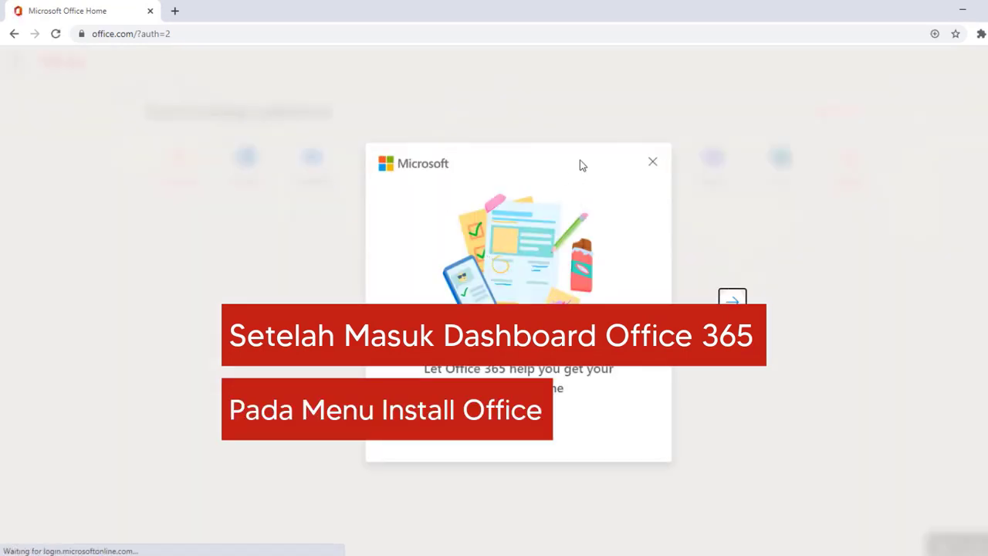
pyautogui.click(652, 162)
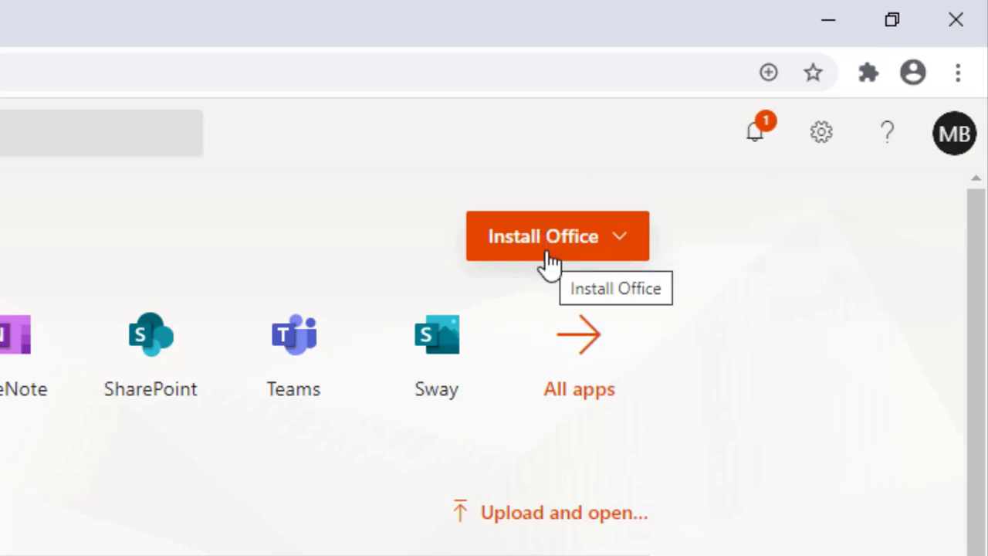
pyautogui.click(622, 255)
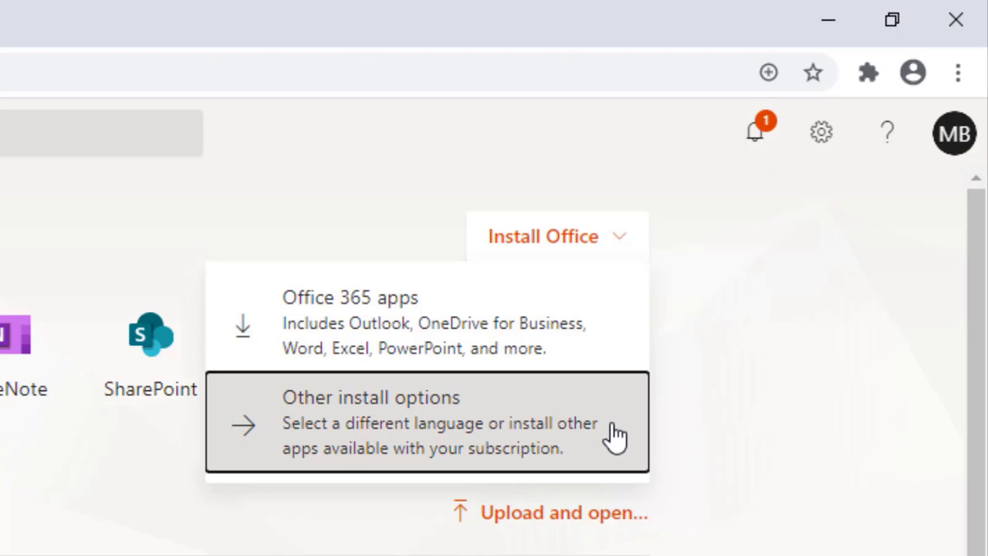
pyautogui.click(615, 436)
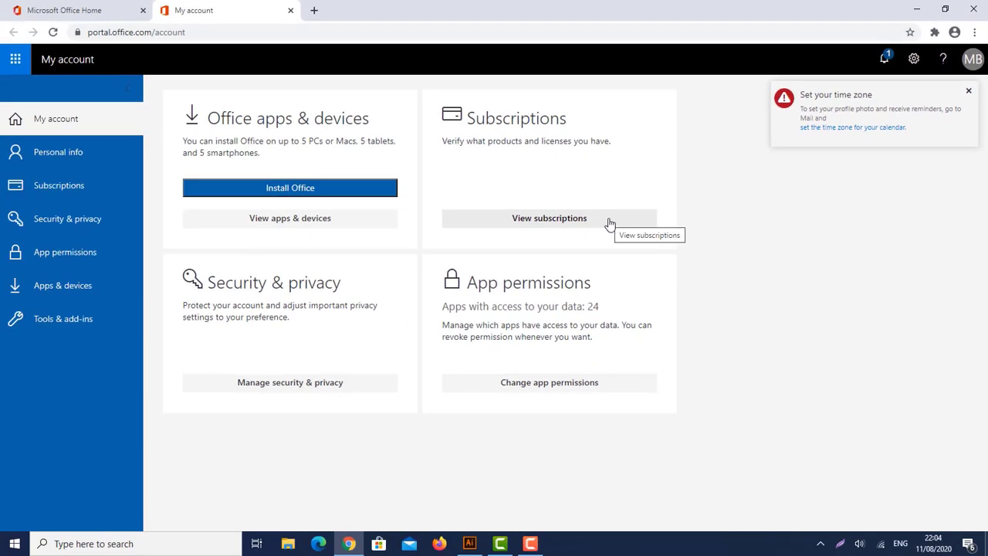
# Highlight the Microsoft 365 Apps for Students, Office 365 A1 and desktop Office entitlements in Subscriptions
pyautogui.click(610, 224)
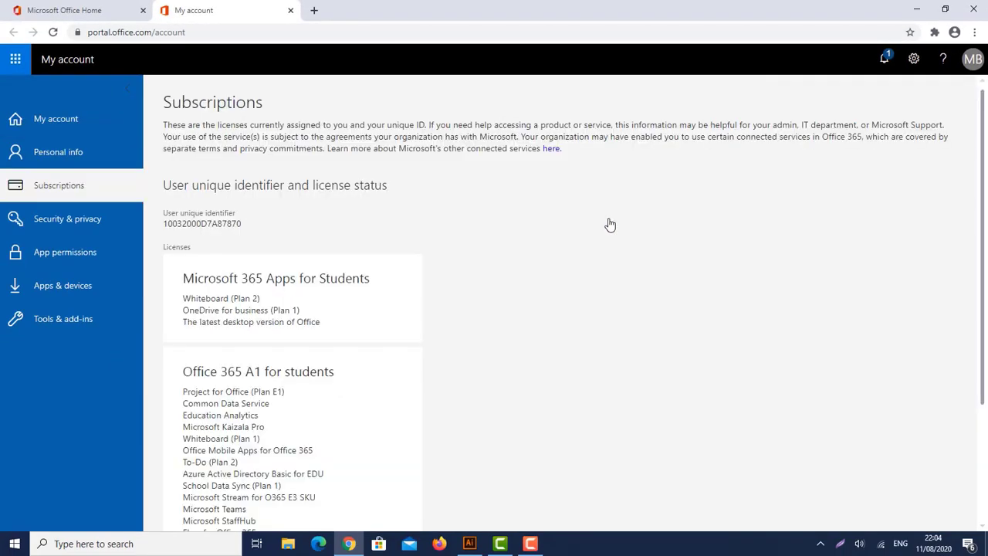
pyautogui.scroll(-2, 384, 220)
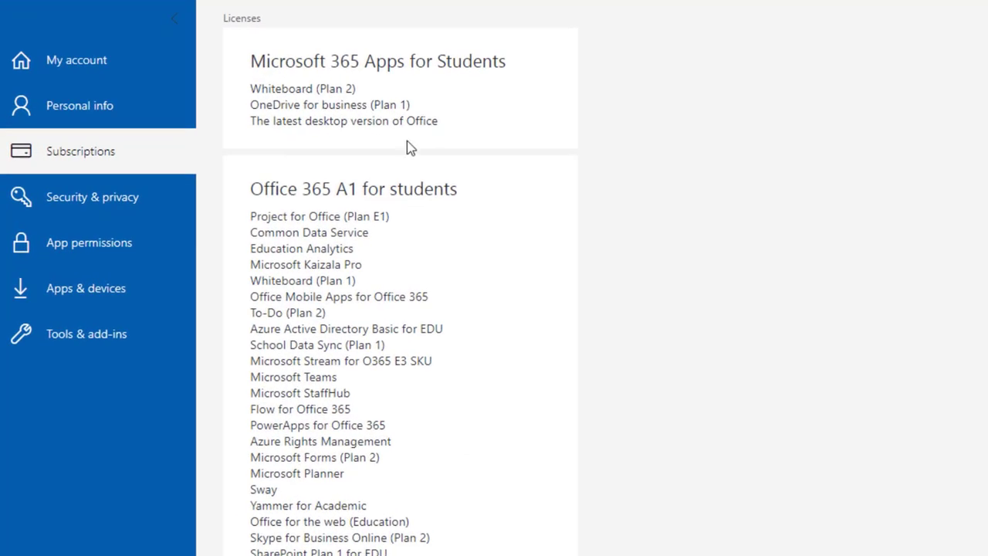
pyautogui.moveTo(249, 64); pyautogui.dragTo(520, 62)
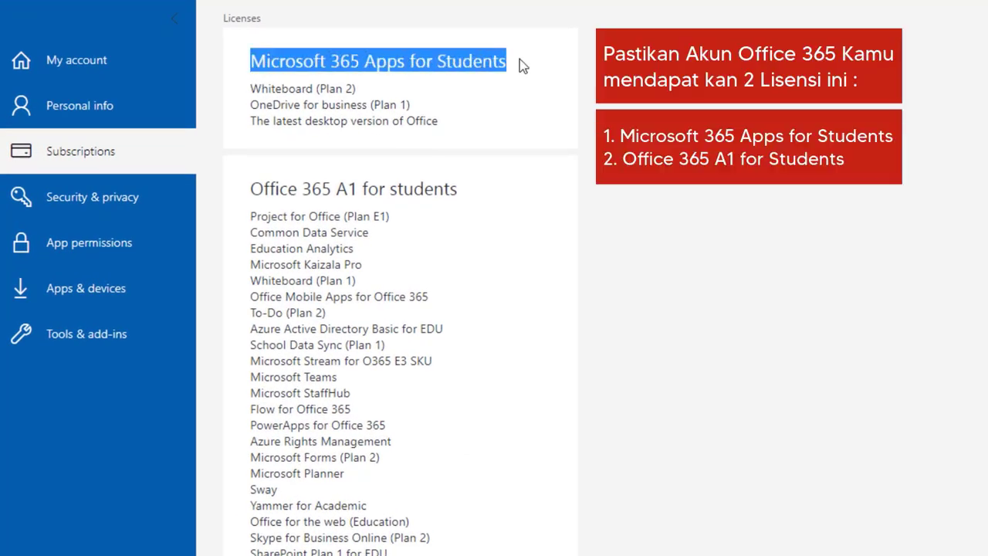
pyautogui.moveTo(250, 190); pyautogui.dragTo(485, 195)
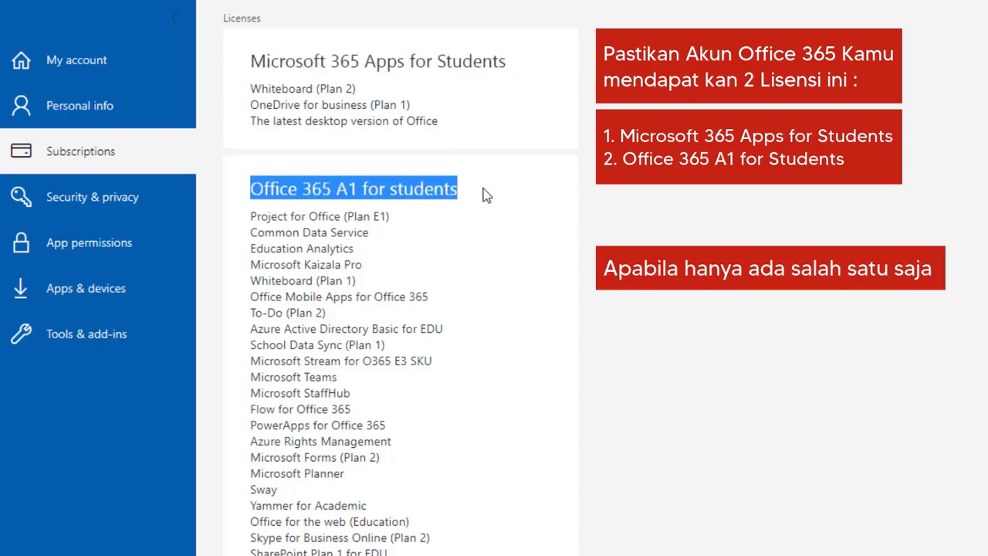
pyautogui.click(317, 136)
pyautogui.moveTo(250, 122); pyautogui.dragTo(435, 127)
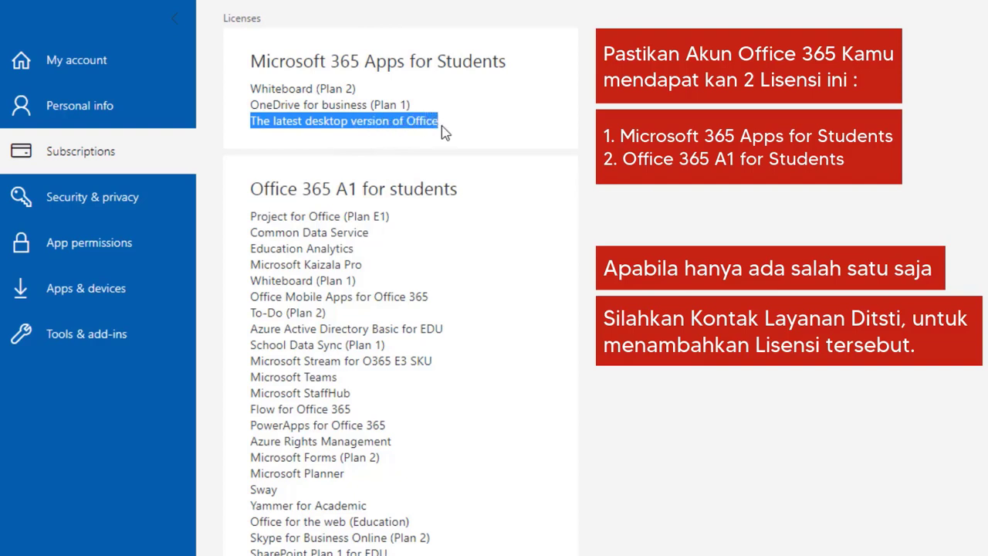
pyautogui.click(573, 115)
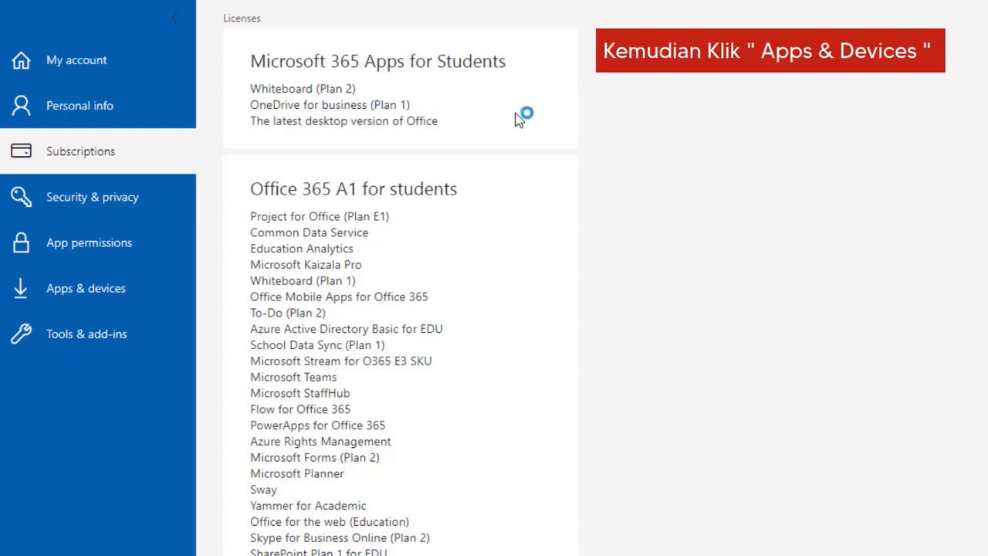
# On Apps & devices, keep Office at the 64-bit English (United States) version
pyautogui.click(159, 288)
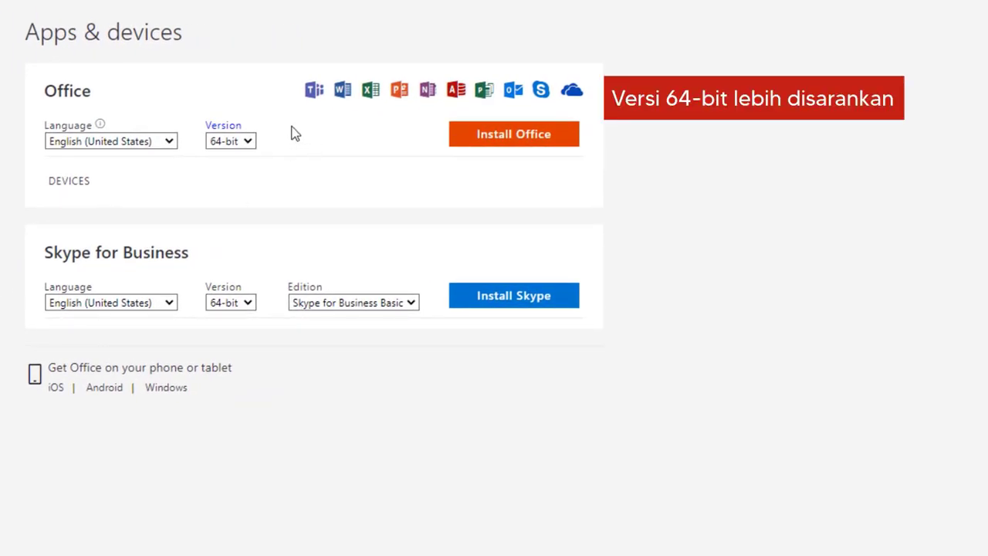
pyautogui.click(249, 147)
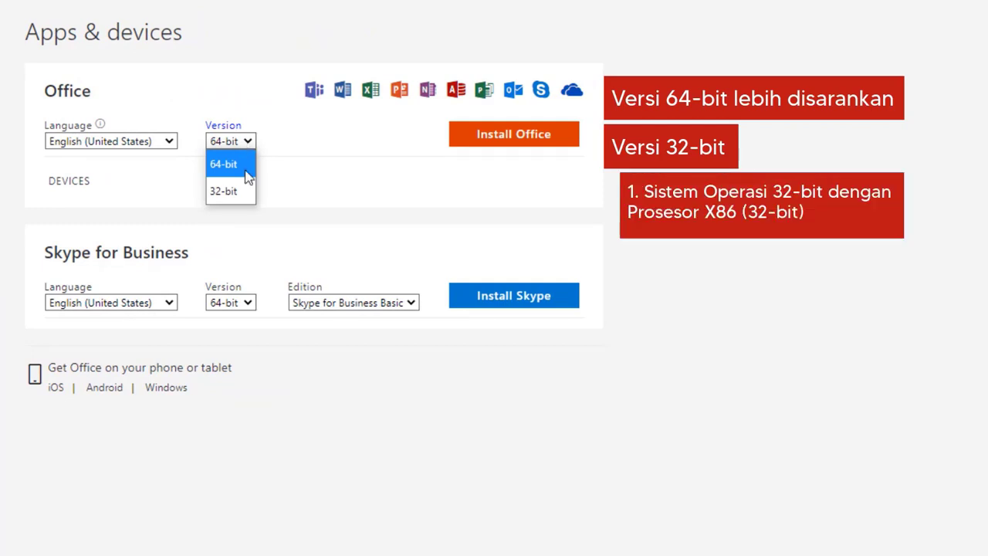
pyautogui.click(296, 191)
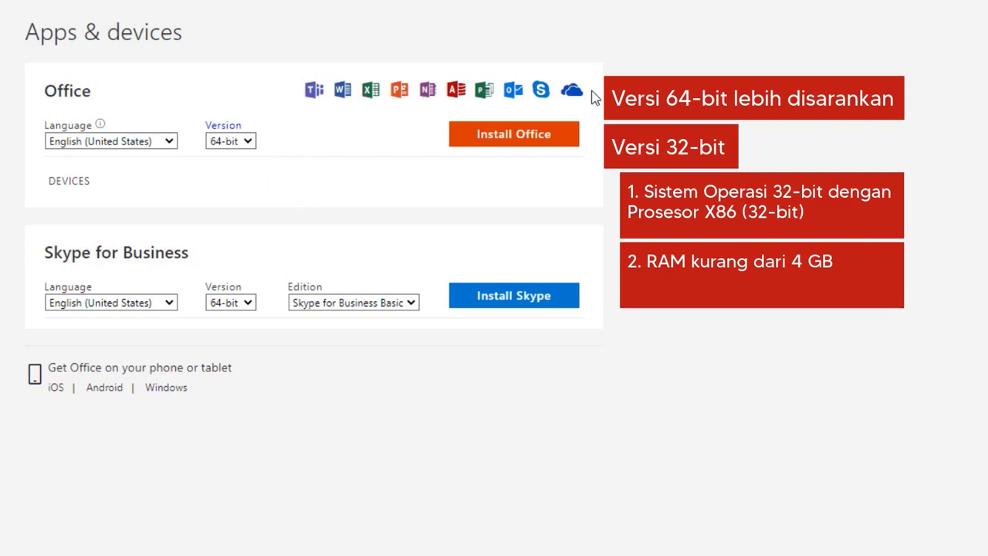
# Download the Setup.X64.exe Office installer, dismiss the install guide, and bring up File Explorer
pyautogui.click(566, 141)
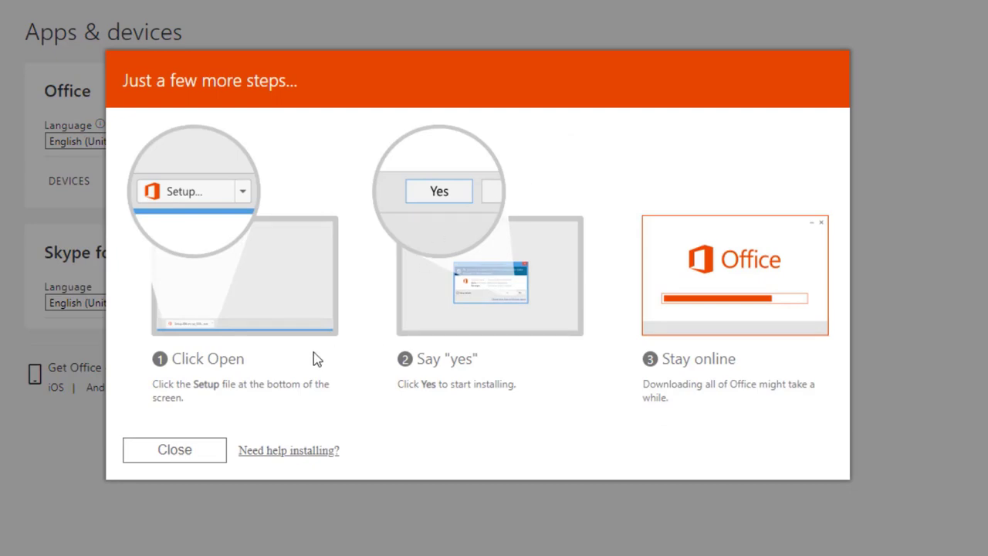
pyautogui.click(176, 455)
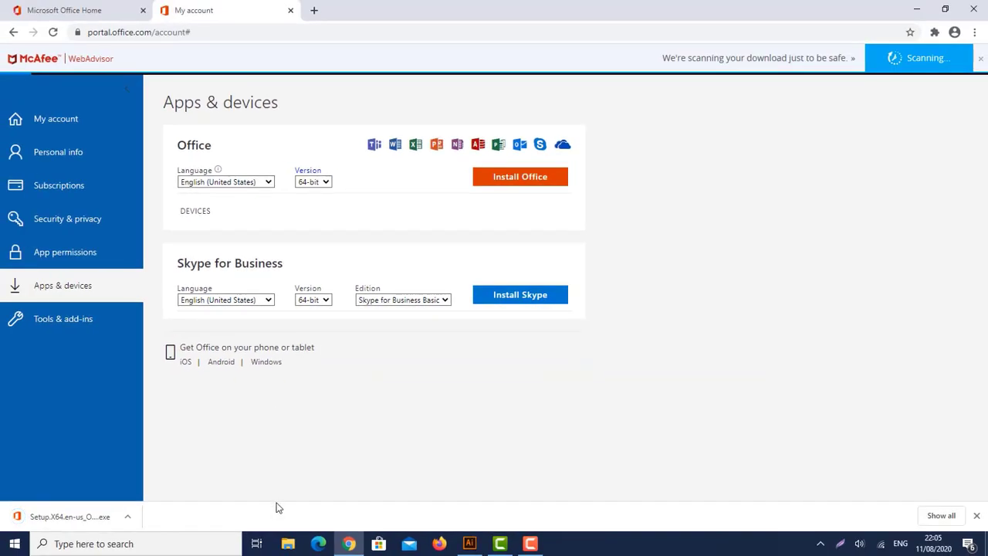
pyautogui.click(288, 545)
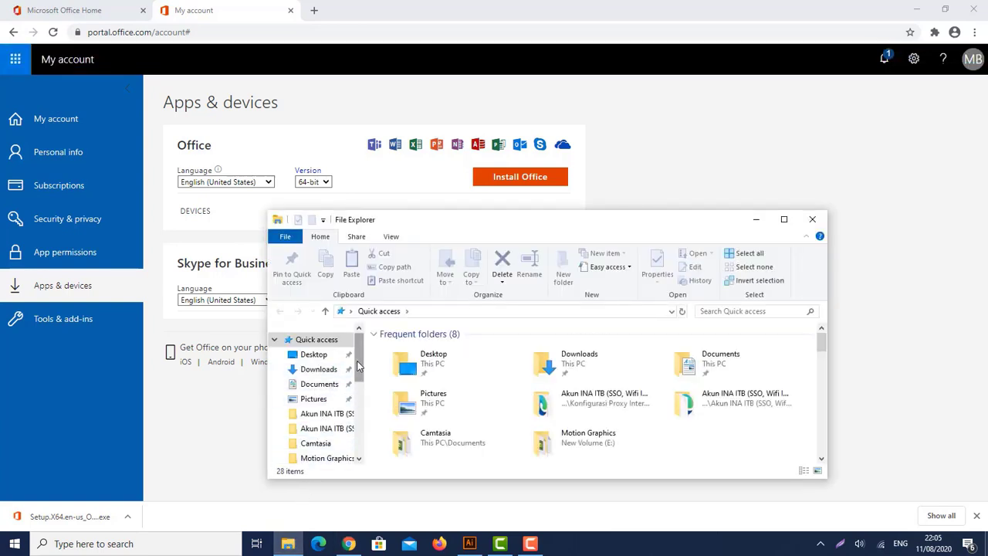
# Confirm a 64-bit system type in This PC's properties, then close System and Explorer
pyautogui.scroll(-3, 350, 379)
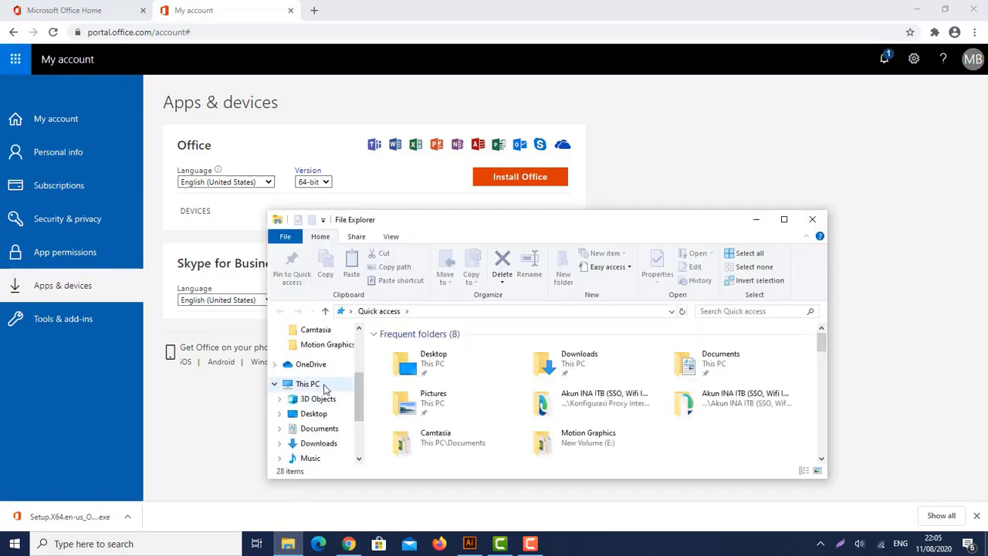
pyautogui.click(319, 384)
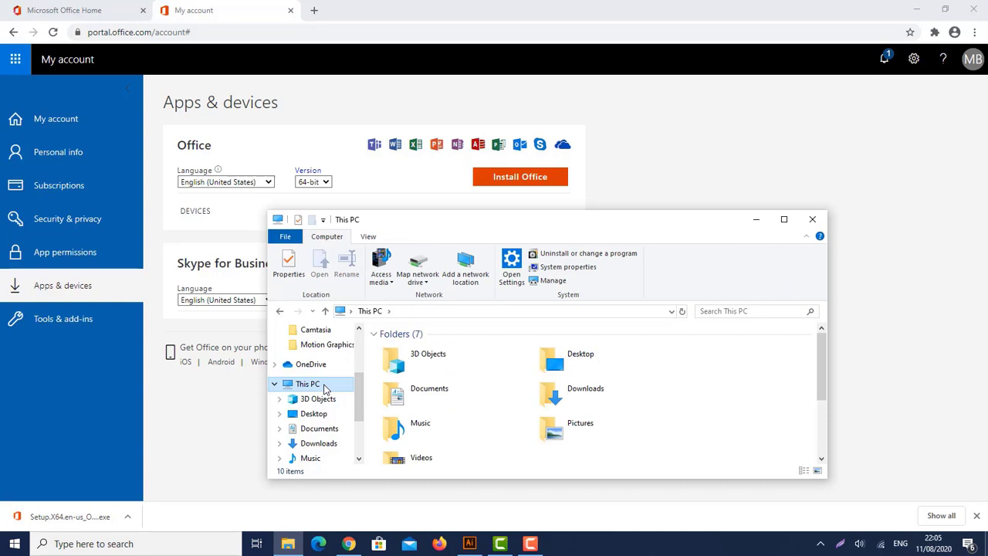
pyautogui.doubleClick(424, 221)
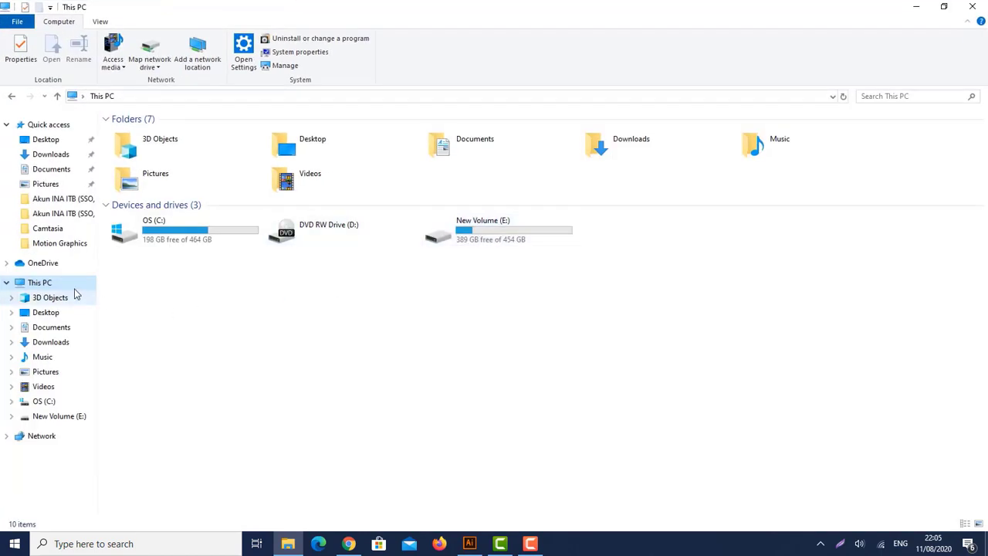
pyautogui.rightClick(69, 287)
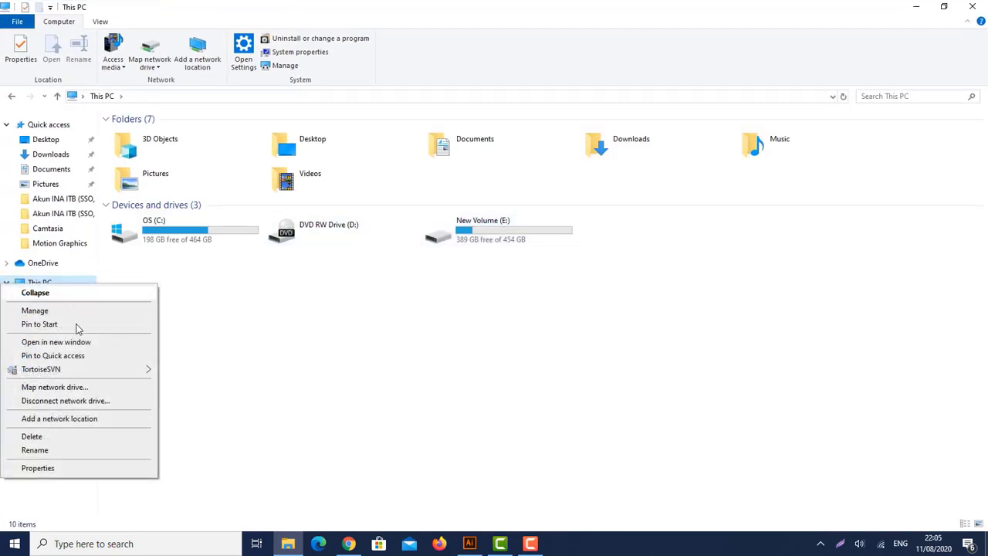
pyautogui.click(80, 469)
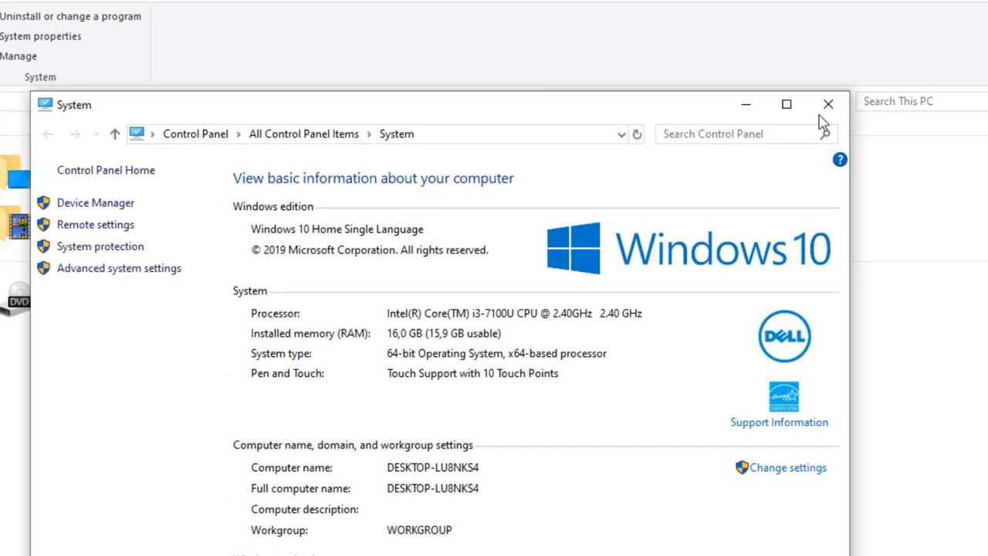
pyautogui.click(731, 167)
pyautogui.click(987, 1)
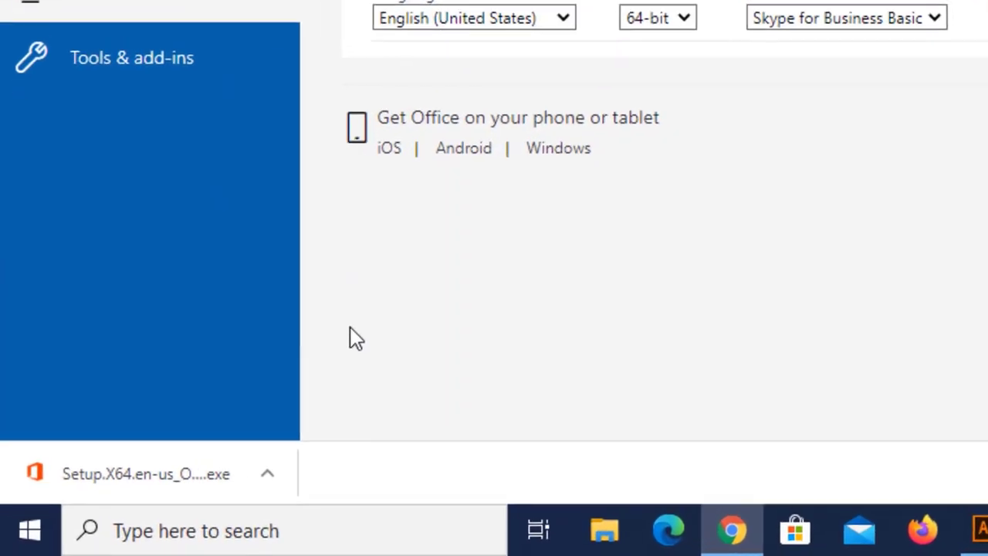
# Run the downloaded Setup.X64.exe, let Office install, and close the finished installer
pyautogui.click(182, 483)
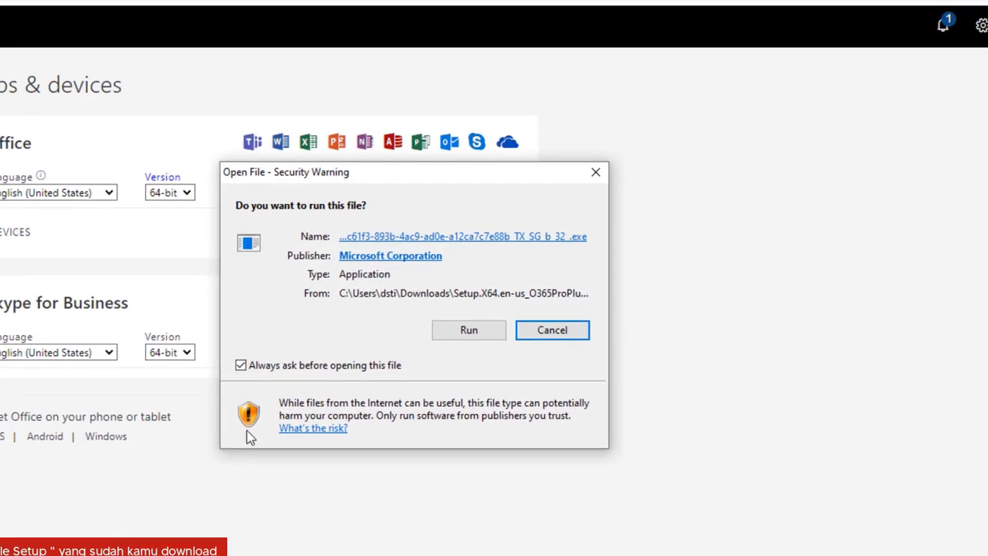
pyautogui.click(450, 333)
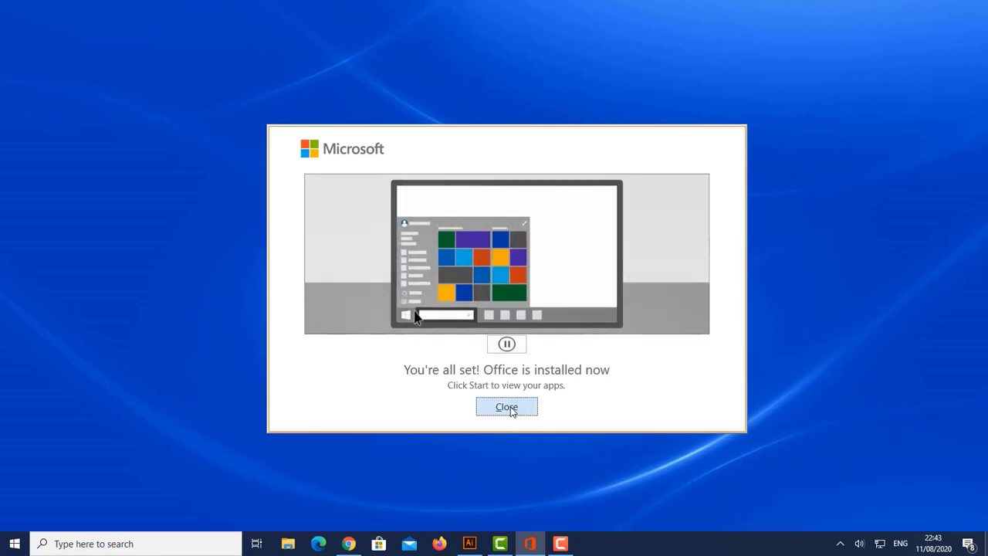
pyautogui.click(507, 407)
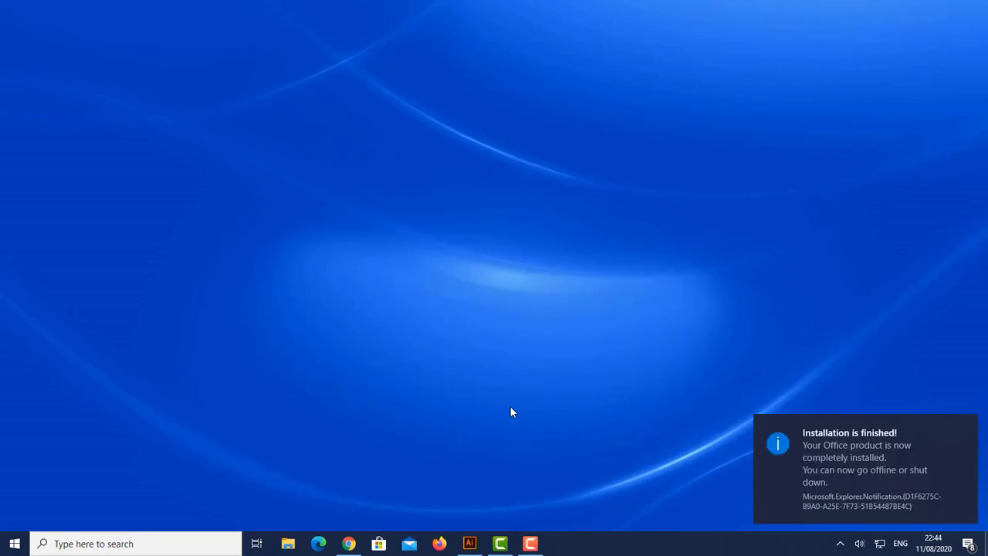
# Launch Excel from the Start menu's Recently added list
pyautogui.click(8, 547)
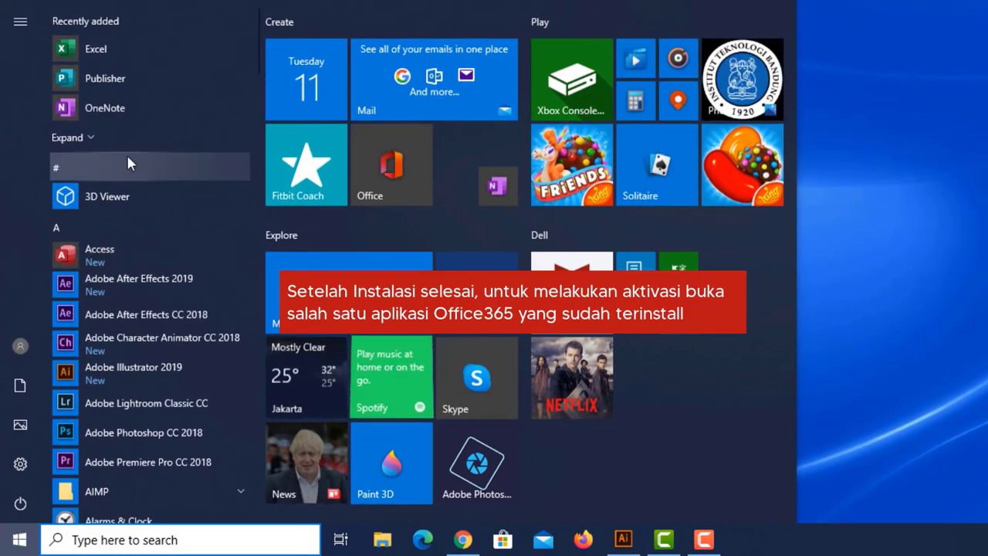
pyautogui.click(139, 48)
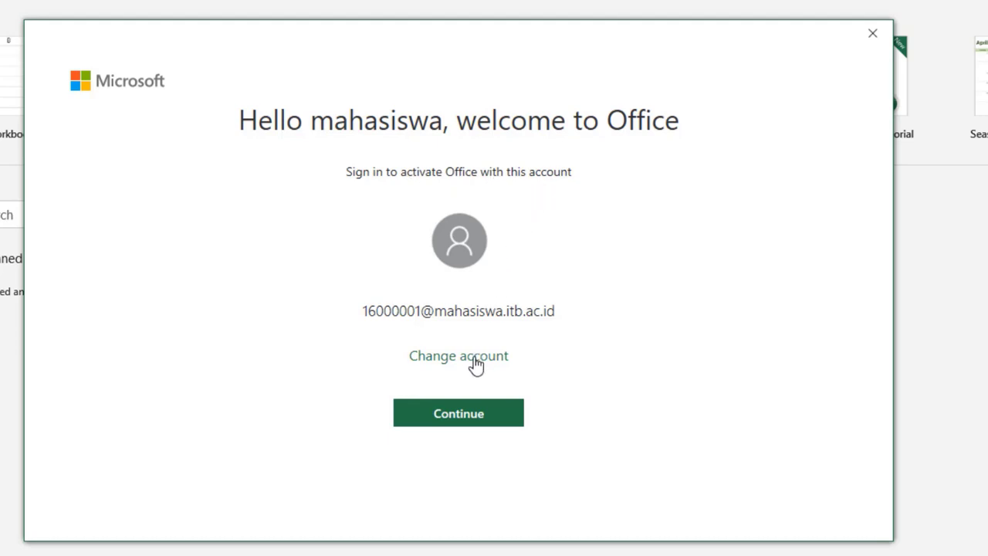
# Begin Office activation and submit the pre-filled student account address
pyautogui.click(468, 428)
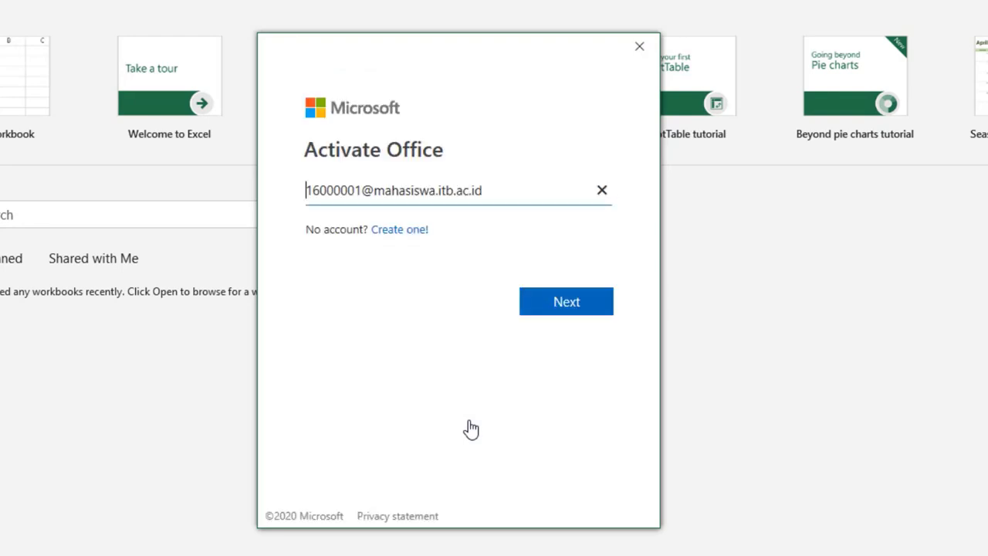
pyautogui.moveTo(311, 191); pyautogui.dragTo(522, 197)
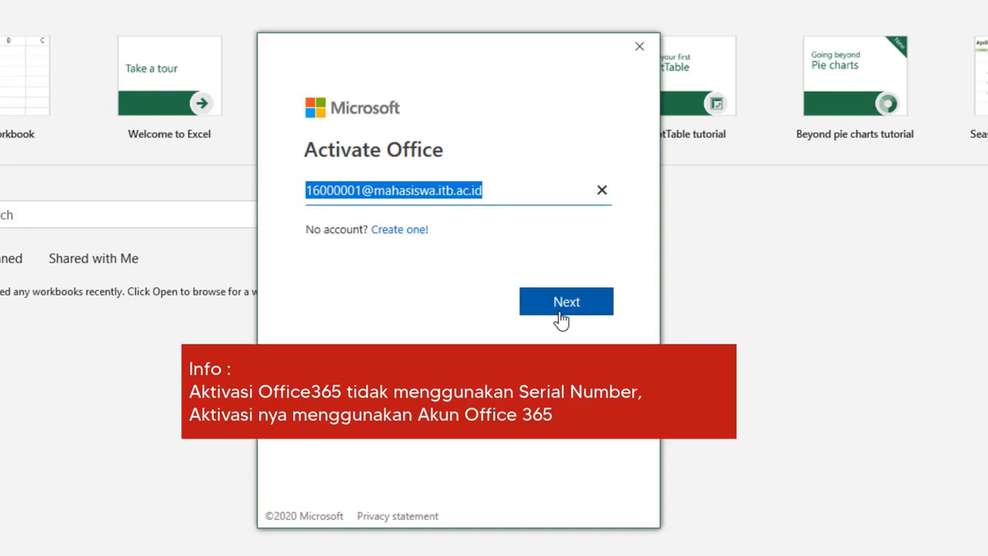
pyautogui.click(559, 315)
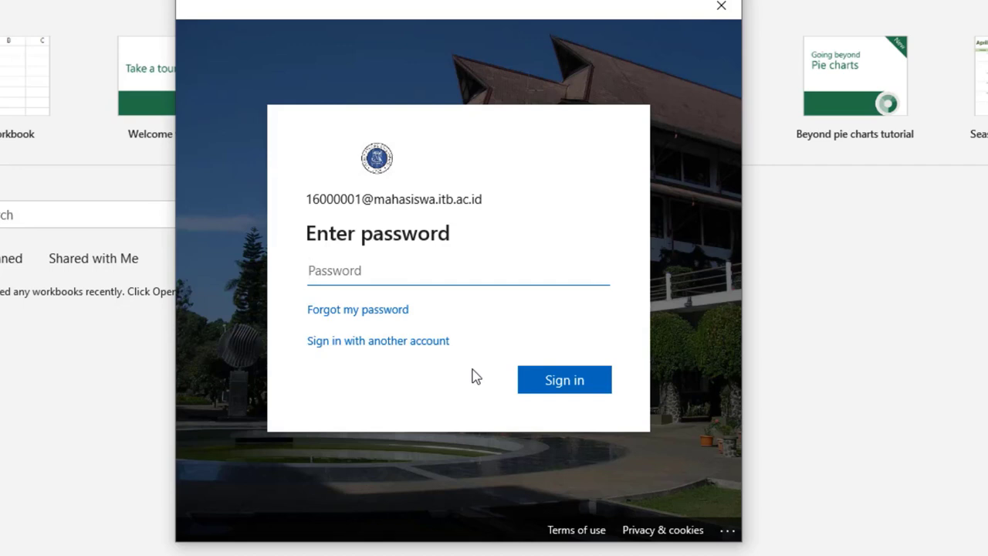
# Enter the account password, stay signed in on this device, and finish adding the account
pyautogui.write('••••••••••')
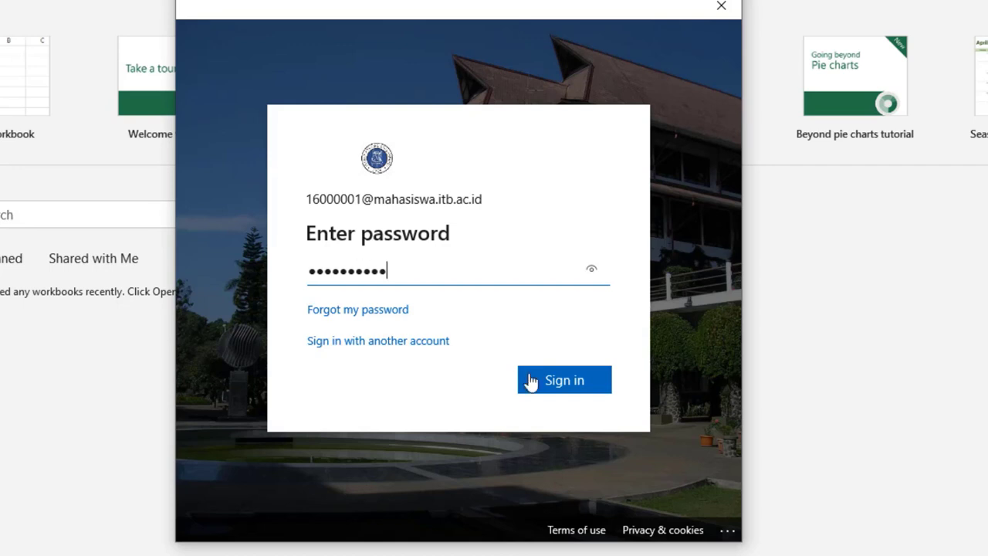
pyautogui.click(541, 380)
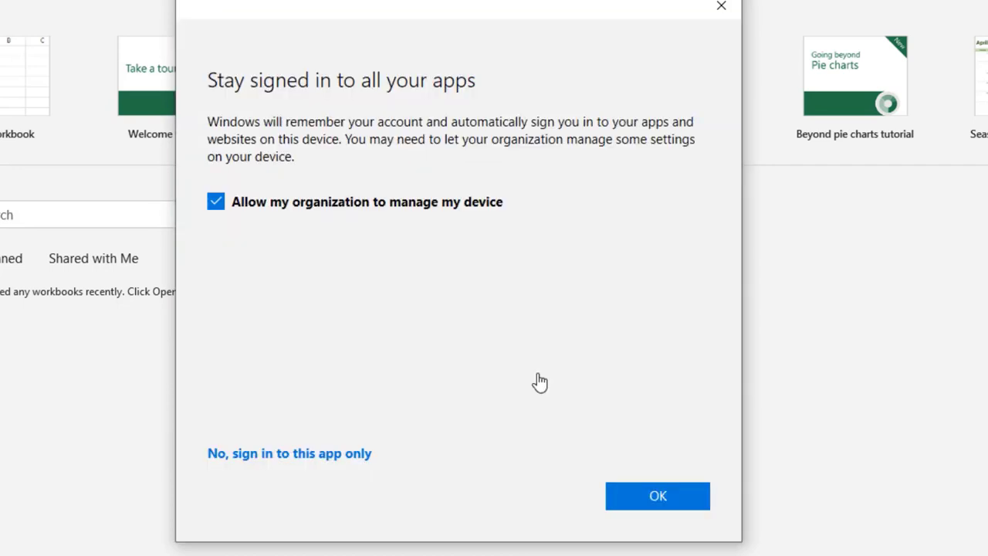
pyautogui.click(649, 500)
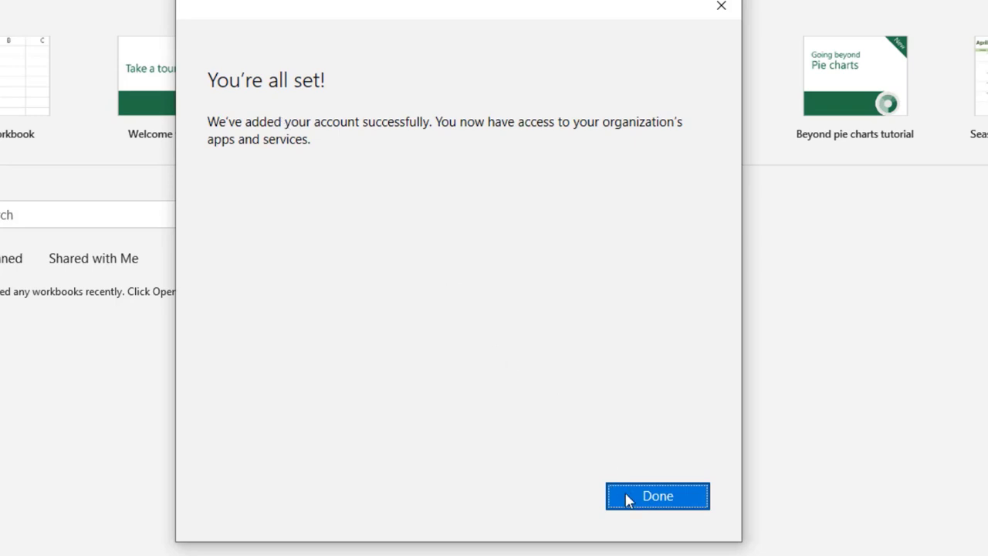
pyautogui.click(627, 498)
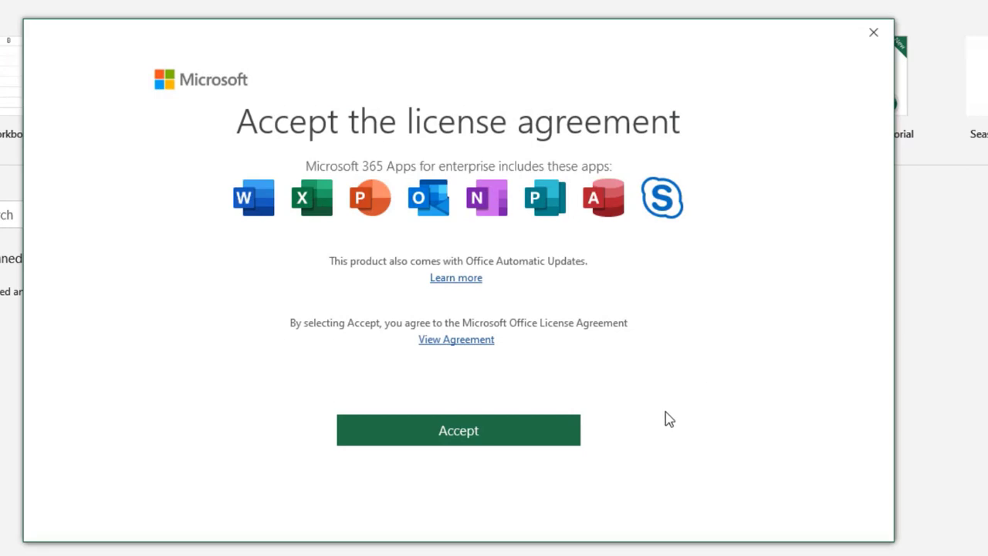
# Accept the Excel license, close the privacy notice, and open the Account page for Microsoft 365 Apps for enterprise
pyautogui.click(462, 437)
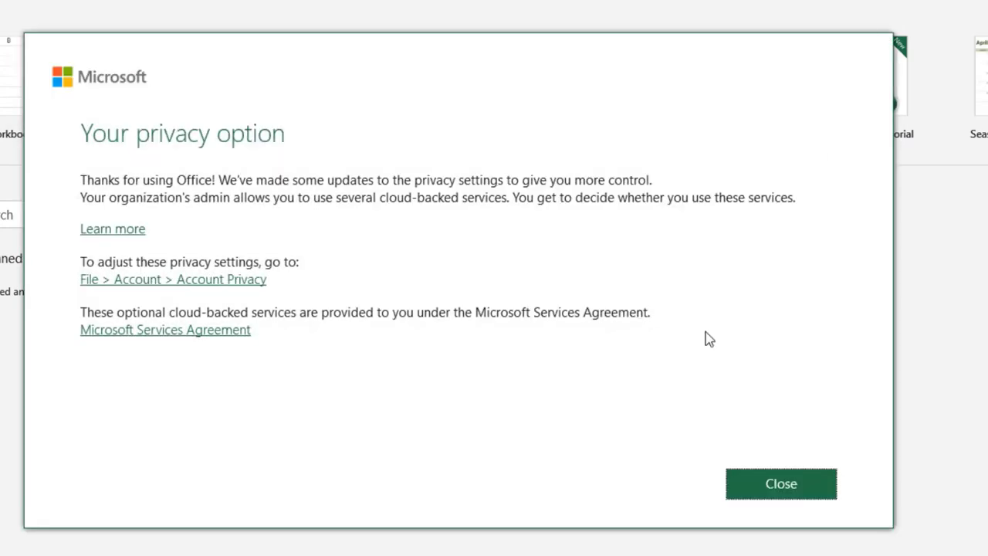
pyautogui.click(791, 501)
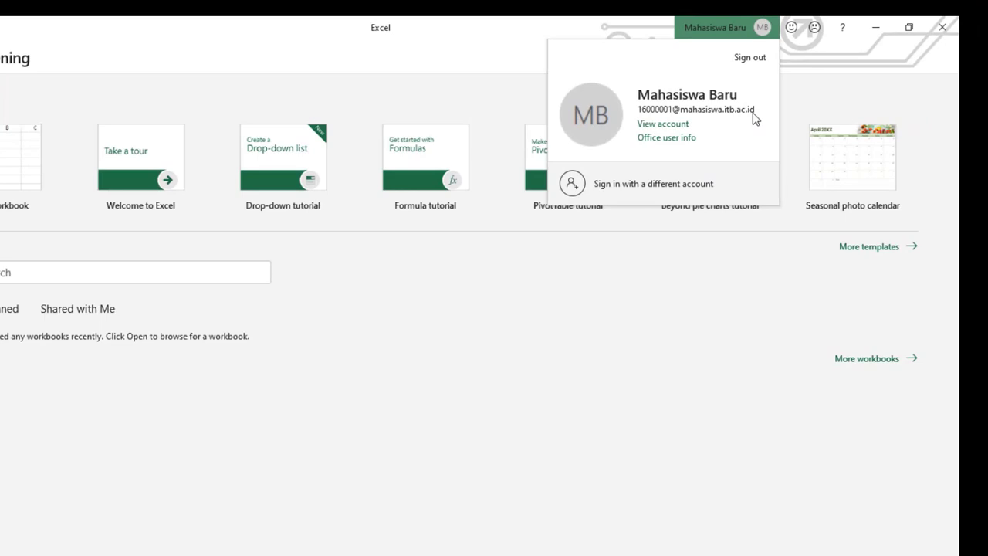
pyautogui.click(771, 252)
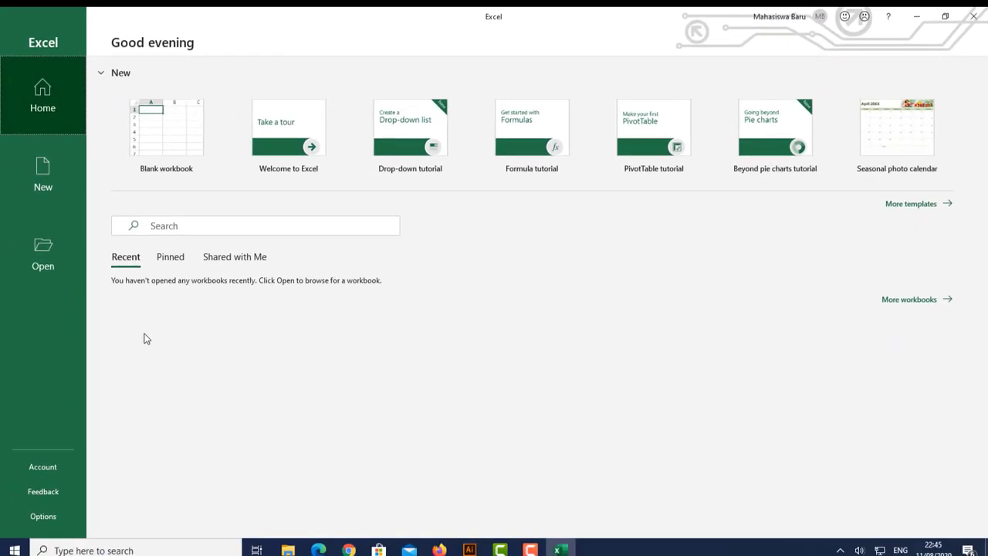
pyautogui.click(55, 474)
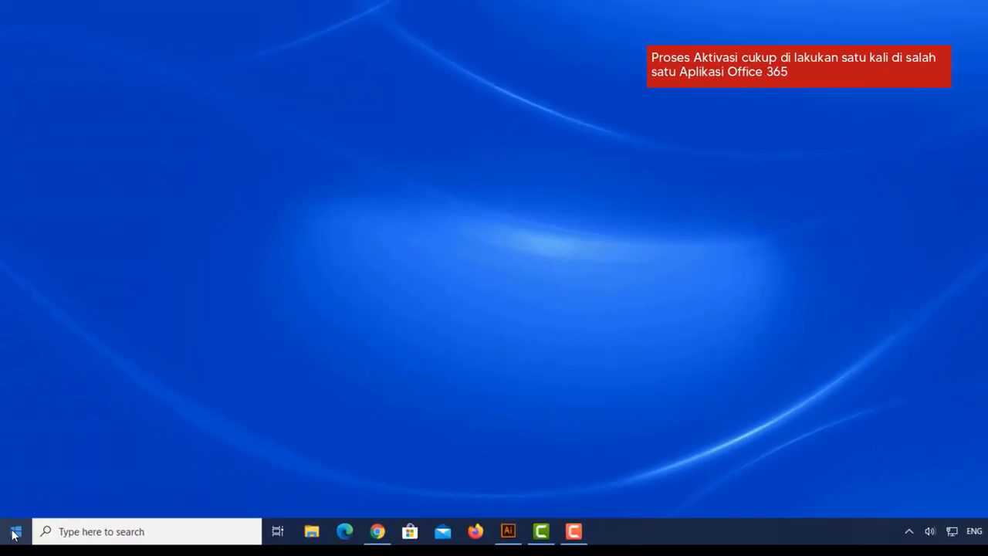
# Launch Word by searching 'word' from the Start menu
pyautogui.click(15, 531)
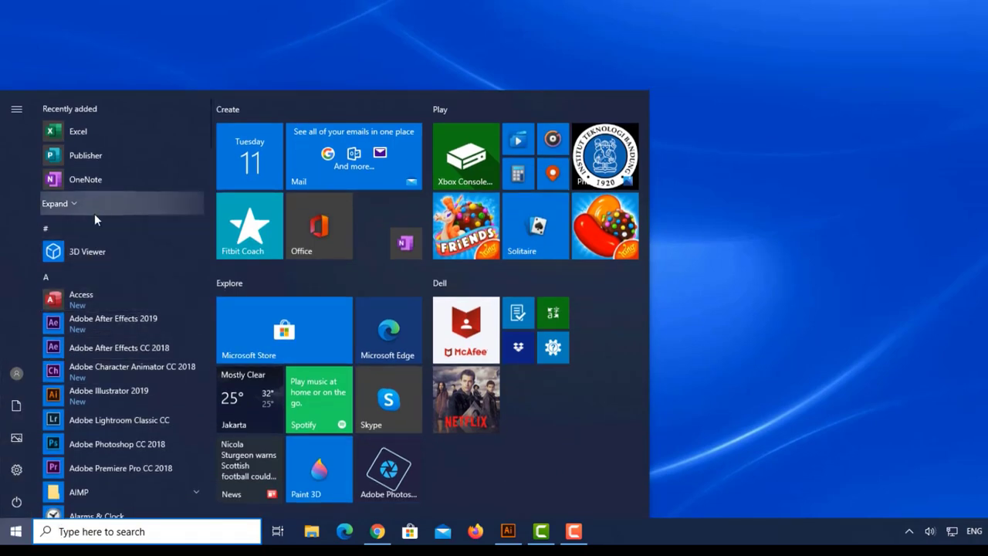
pyautogui.click(86, 534)
pyautogui.write('word')
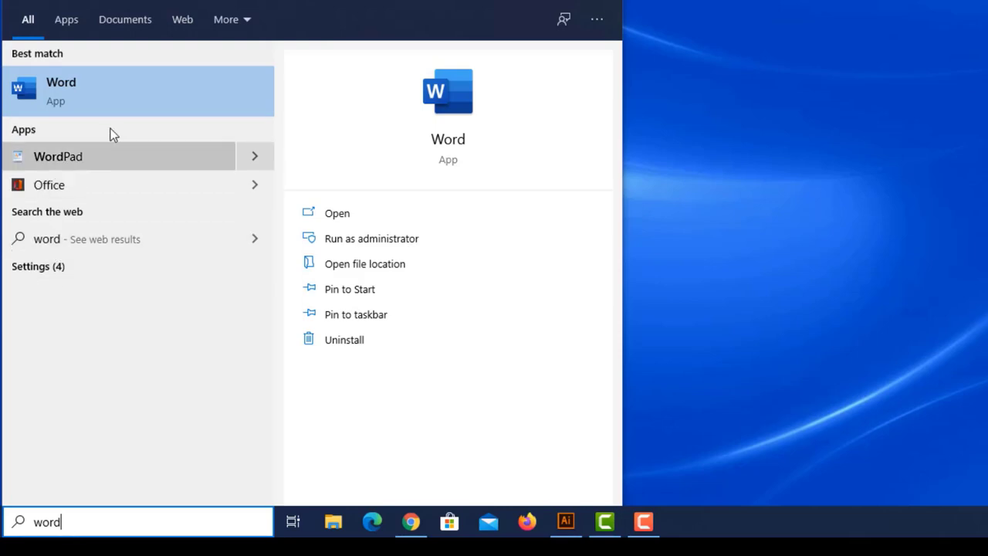
pyautogui.click(116, 99)
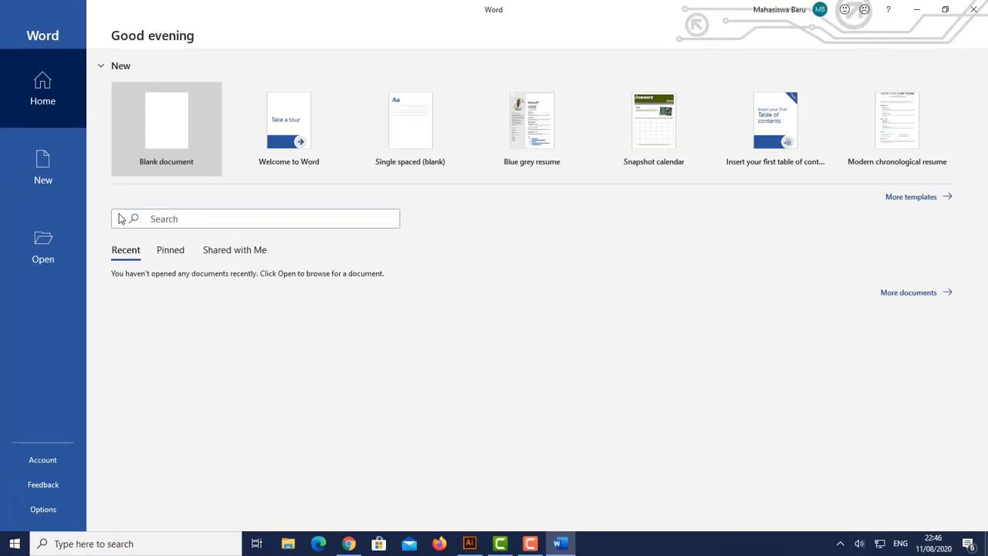
# Check the signed-in student account and show Word's Account page with Product Information
pyautogui.click(775, 14)
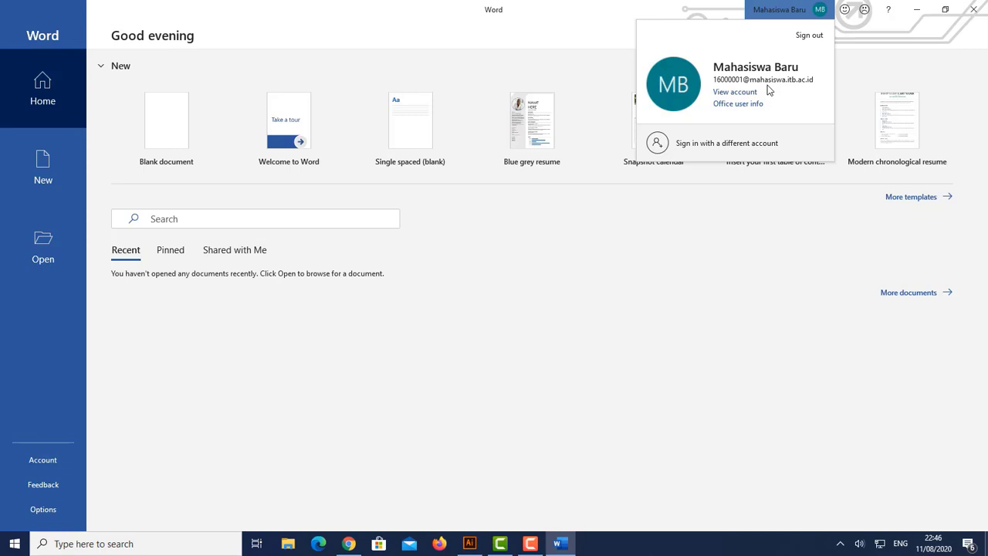
pyautogui.click(740, 262)
pyautogui.click(32, 466)
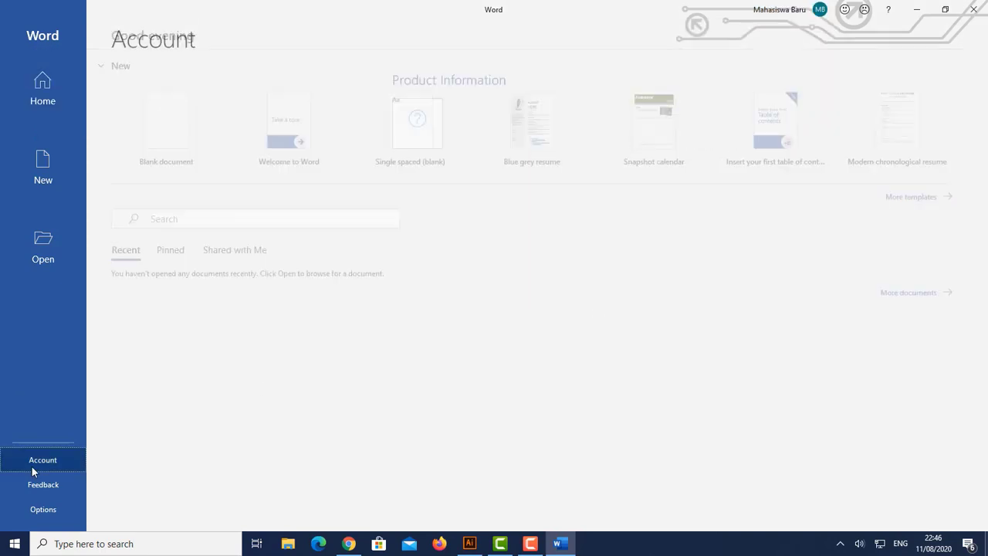